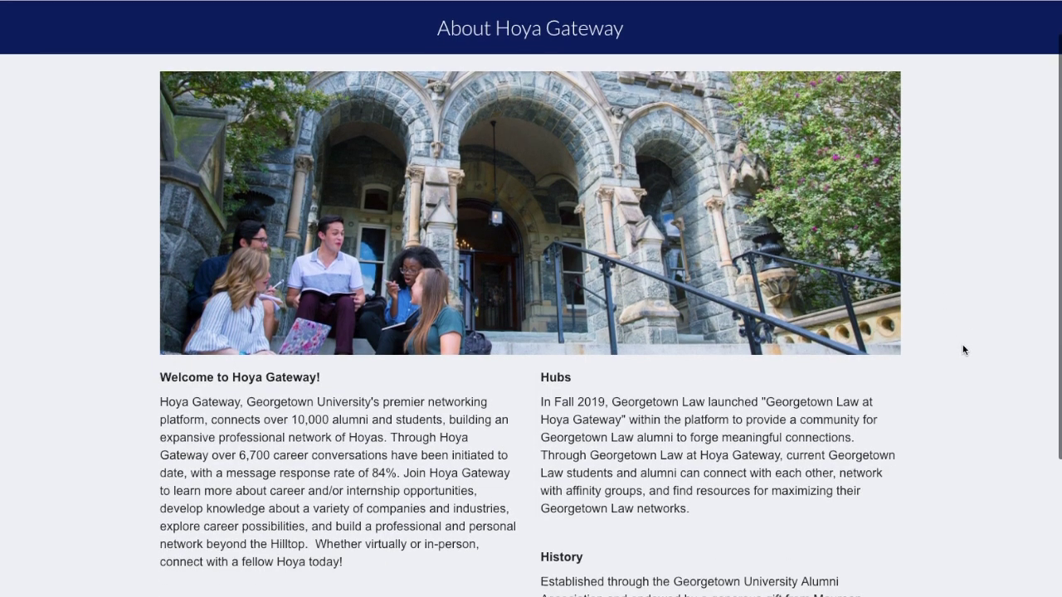
Step: Scroll down the About page, then return to the Hoya Gateway home page
{"action": "scroll", "coordinate": [963, 349], "scroll_direction": "down", "scroll_amount": 2}
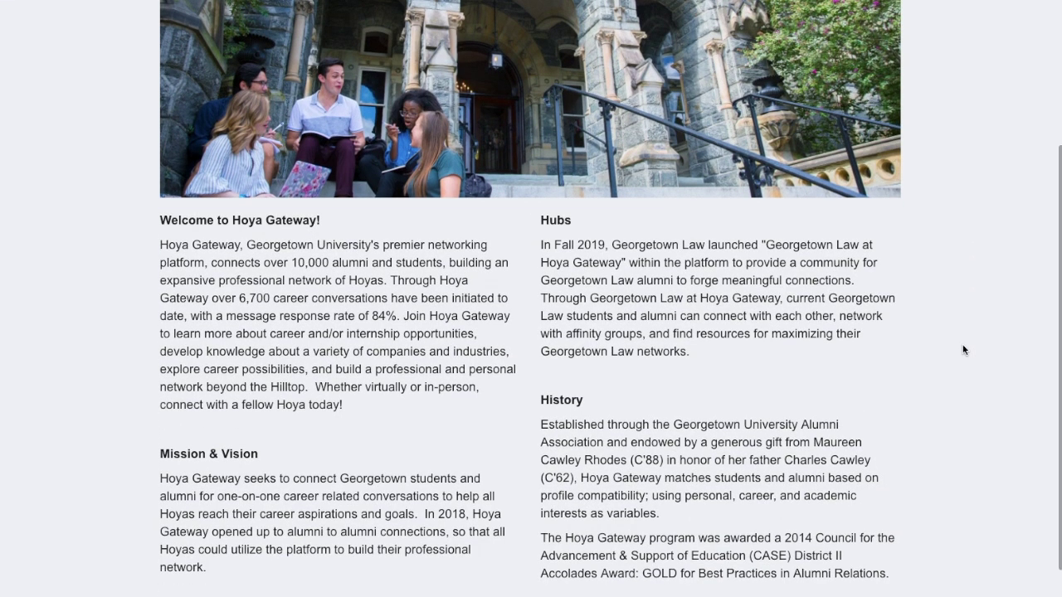
{"action": "scroll", "coordinate": [963, 349], "scroll_direction": "down", "scroll_amount": 1}
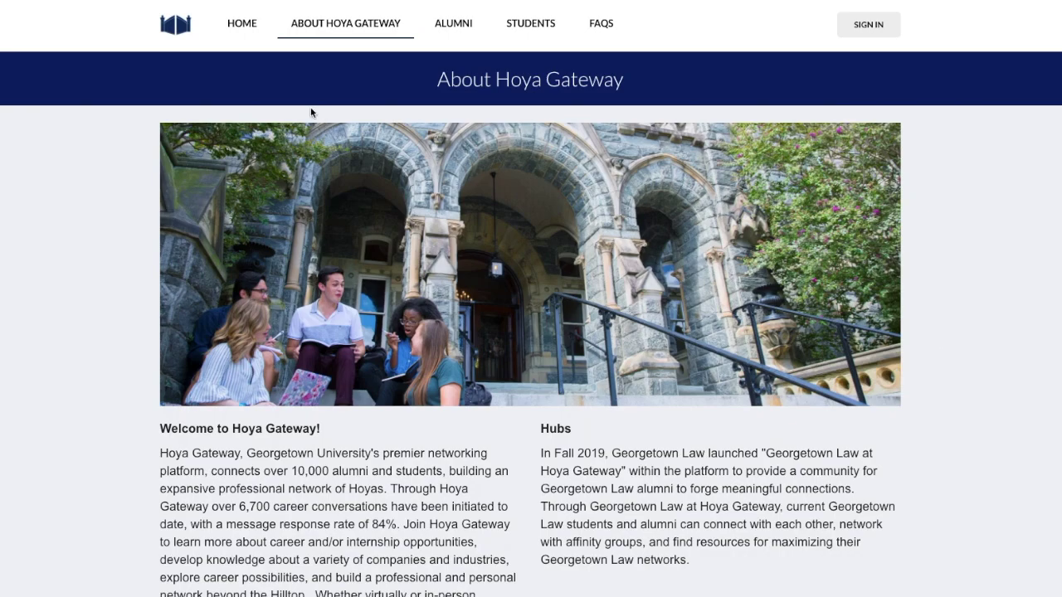
{"action": "left_click", "coordinate": [253, 32]}
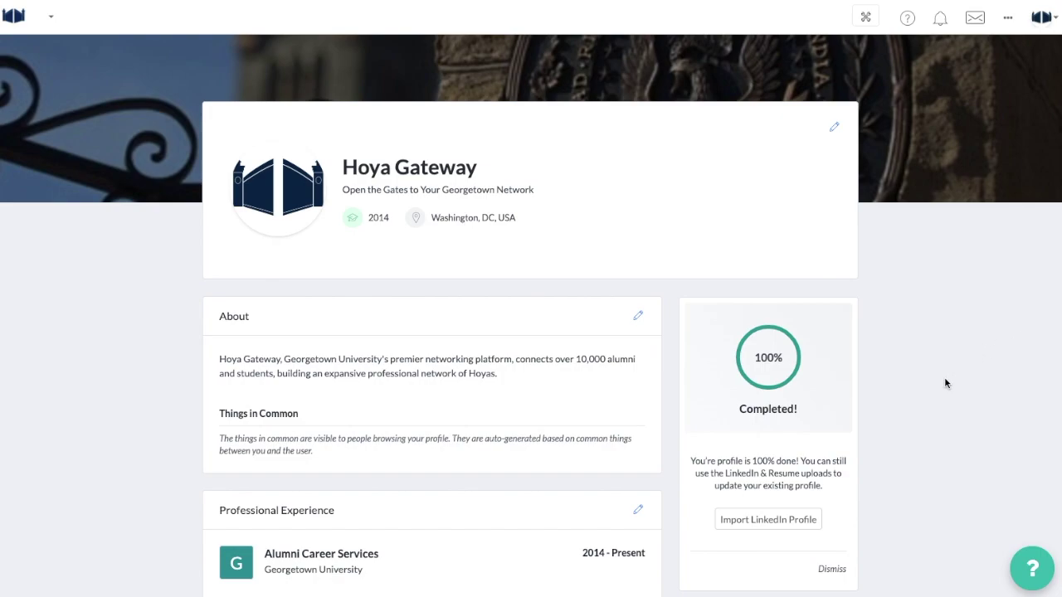
Step: Scroll down through the profile sections toward the notification preferences
{"action": "scroll", "coordinate": [944, 384], "scroll_direction": "down", "scroll_amount": 2}
{"action": "scroll", "coordinate": [944, 383], "scroll_direction": "down", "scroll_amount": 2}
{"action": "scroll", "coordinate": [944, 383], "scroll_direction": "down", "scroll_amount": 1}
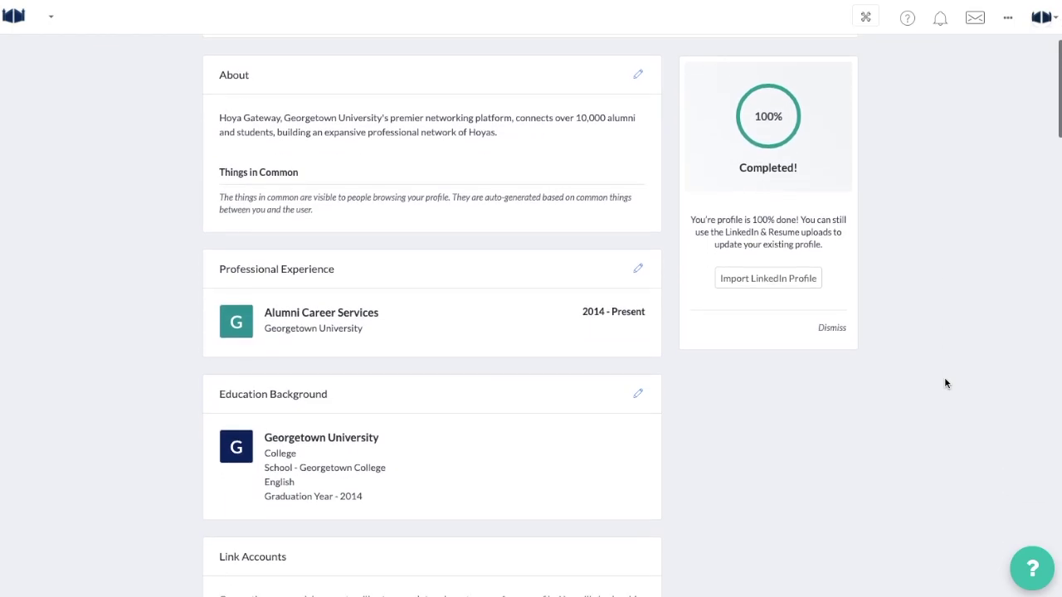
{"action": "scroll", "coordinate": [943, 383], "scroll_direction": "down", "scroll_amount": 1}
{"action": "scroll", "coordinate": [944, 384], "scroll_direction": "down", "scroll_amount": 1}
{"action": "scroll", "coordinate": [944, 383], "scroll_direction": "down", "scroll_amount": 3}
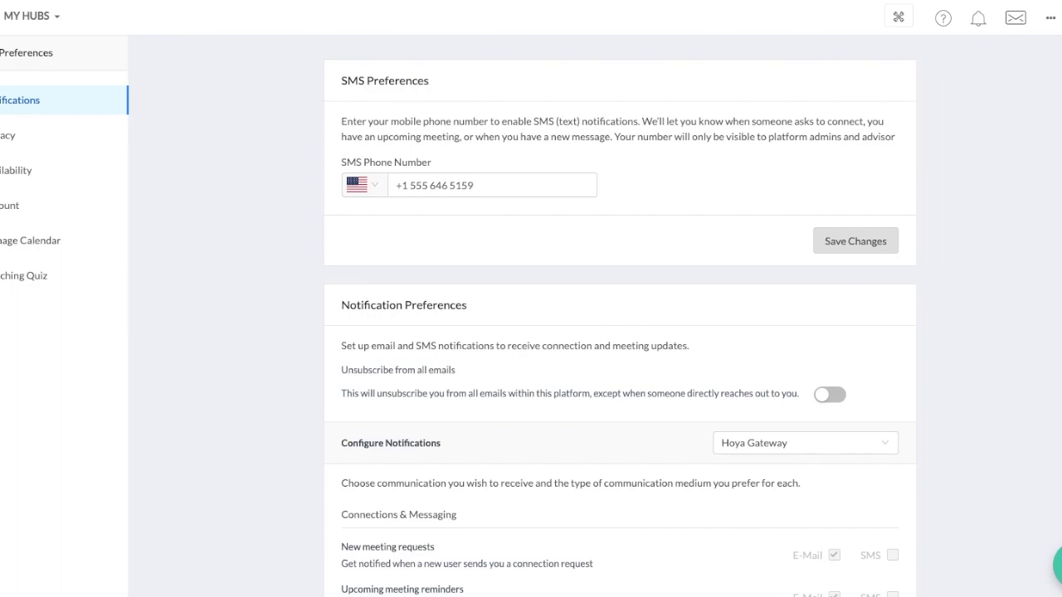
Step: Scroll past Privacy to the Availability settings, showing one-on-one chats and flash mentoring enabled
{"action": "scroll", "coordinate": [1013, 226], "scroll_direction": "down", "scroll_amount": 3}
{"action": "scroll", "coordinate": [1014, 226], "scroll_direction": "down", "scroll_amount": 7}
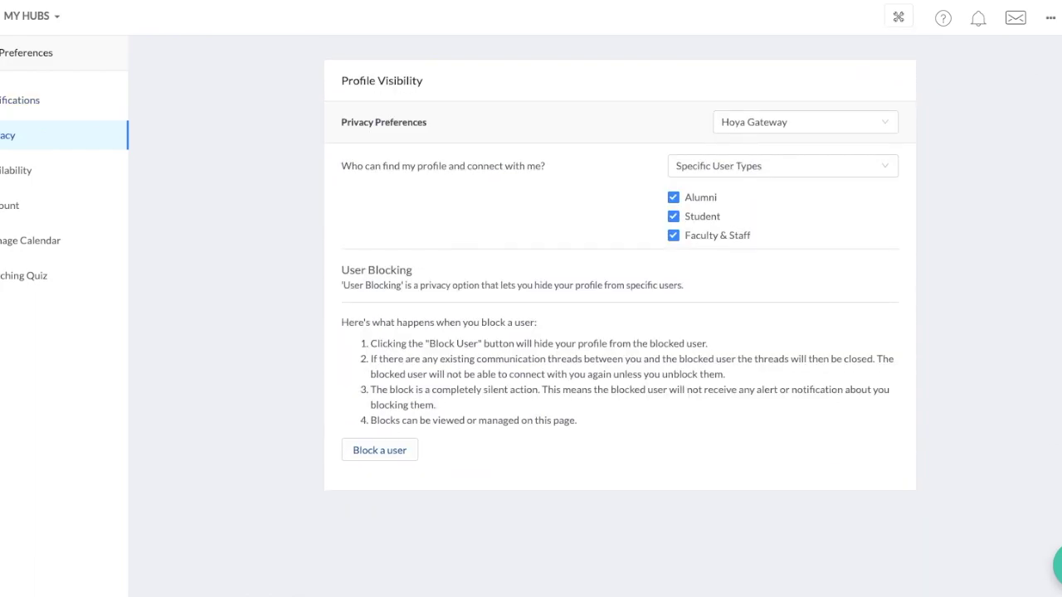
{"action": "scroll", "coordinate": [620, 332], "scroll_direction": "down", "scroll_amount": 3}
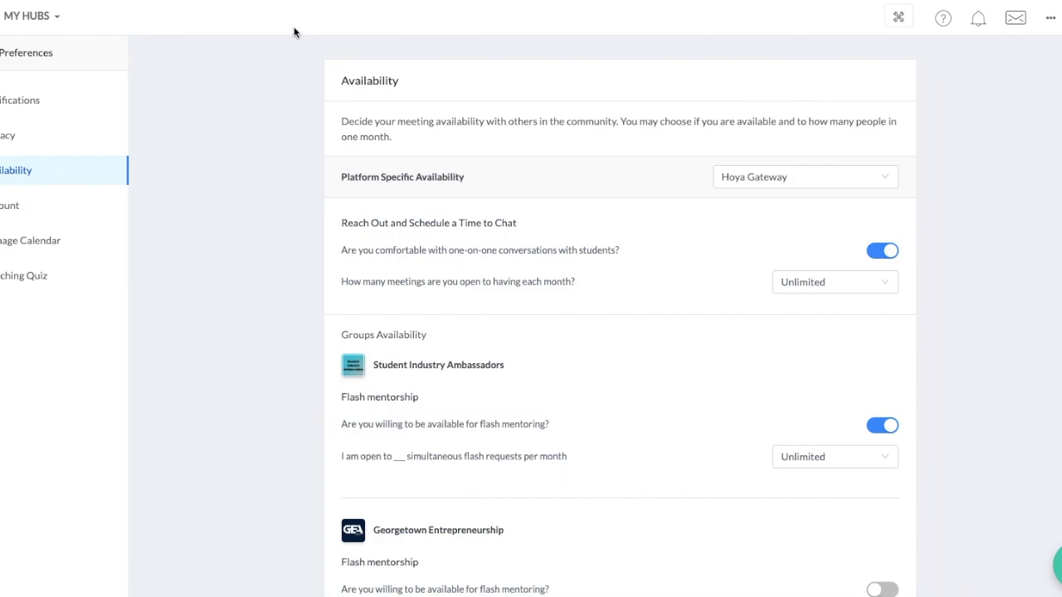
{"action": "left_click", "coordinate": [859, 283]}
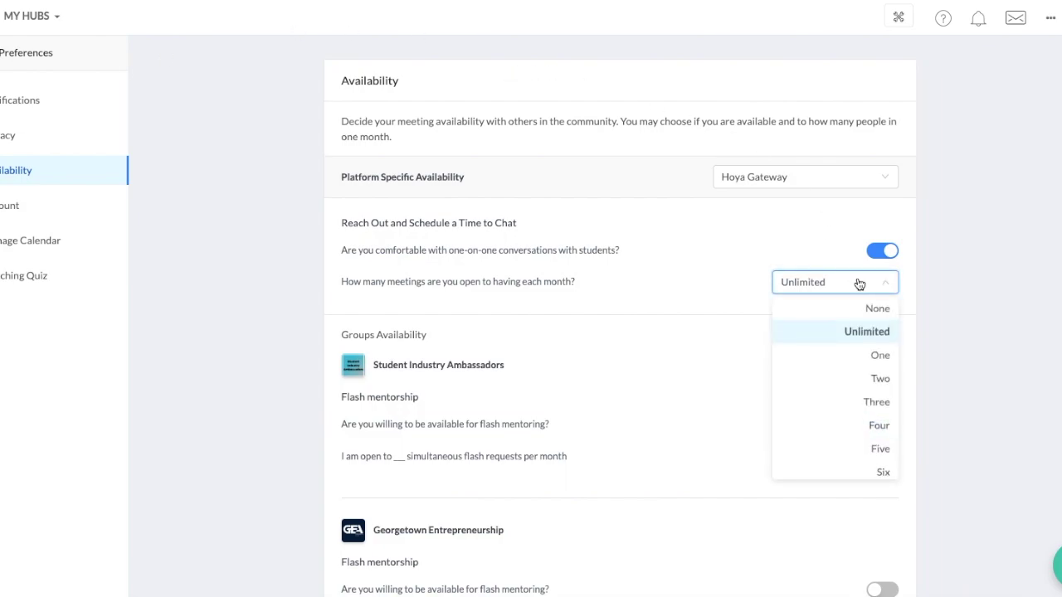
{"action": "scroll", "coordinate": [836, 420], "scroll_direction": "down", "scroll_amount": 2}
{"action": "scroll", "coordinate": [838, 421], "scroll_direction": "down", "scroll_amount": 1}
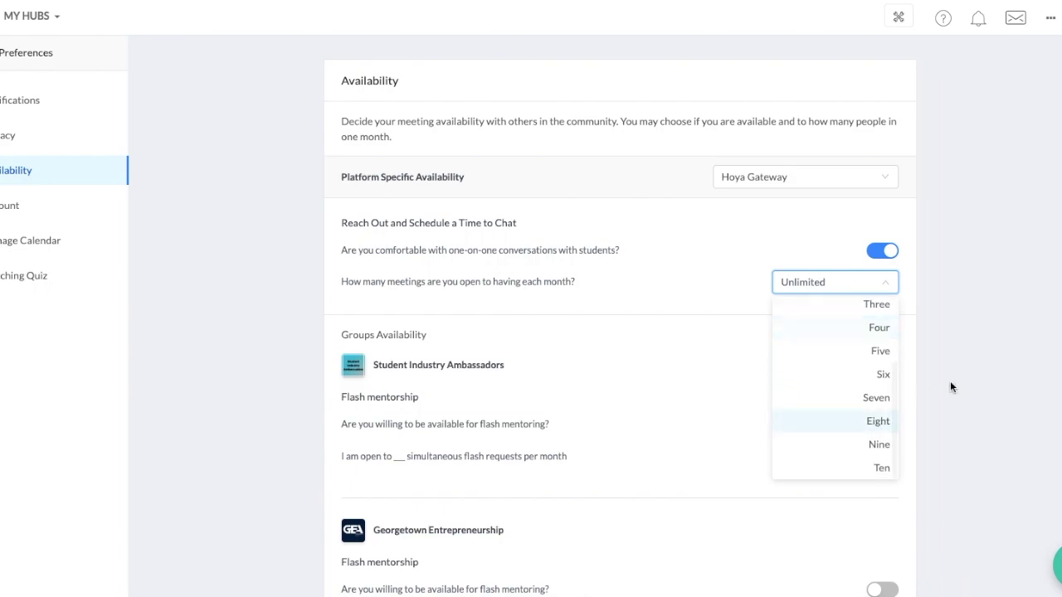
{"action": "left_click", "coordinate": [999, 377]}
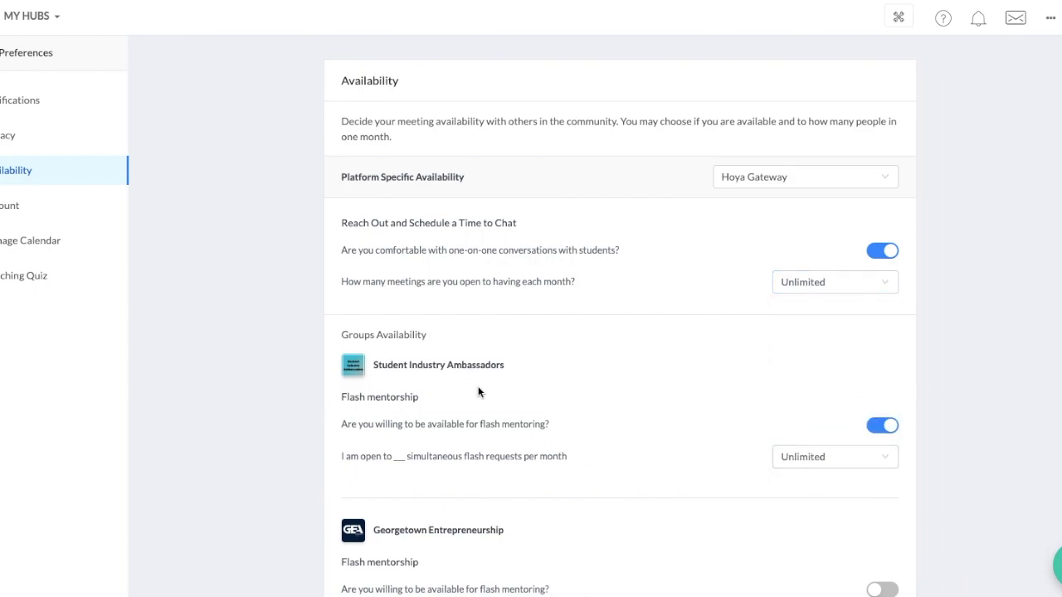
{"action": "left_click", "coordinate": [825, 457]}
{"action": "scroll", "coordinate": [820, 399], "scroll_direction": "down", "scroll_amount": 1}
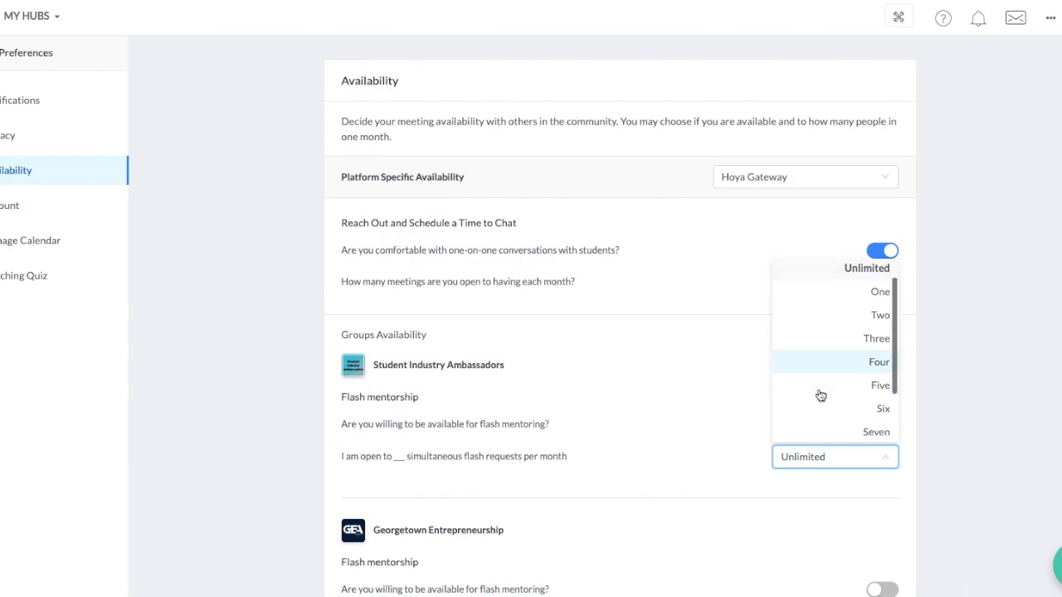
{"action": "scroll", "coordinate": [820, 395], "scroll_direction": "down", "scroll_amount": 2}
{"action": "key", "text": "Escape"}
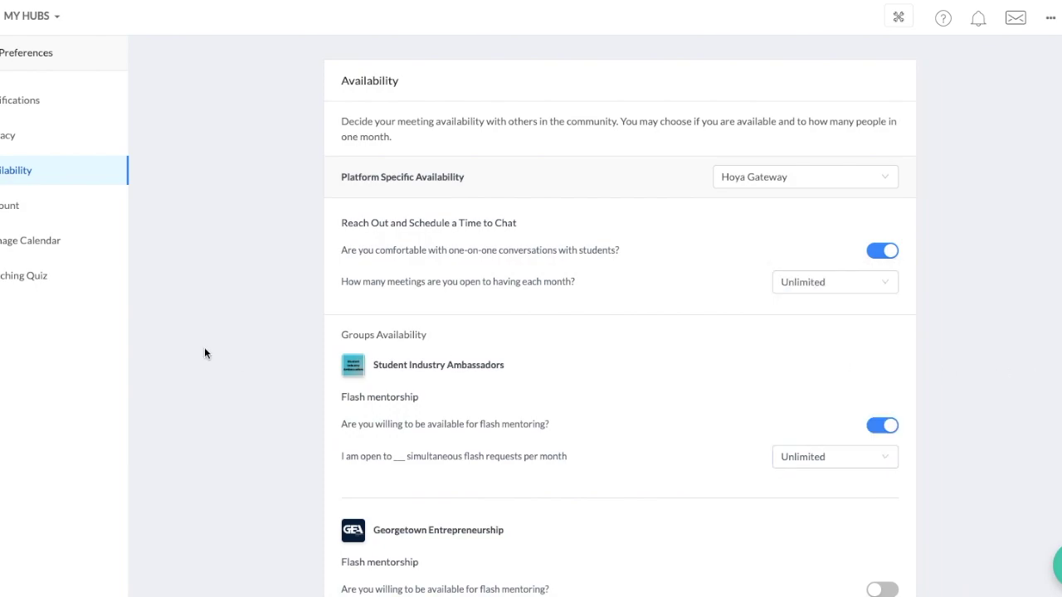
{"action": "left_click", "coordinate": [9, 241]}
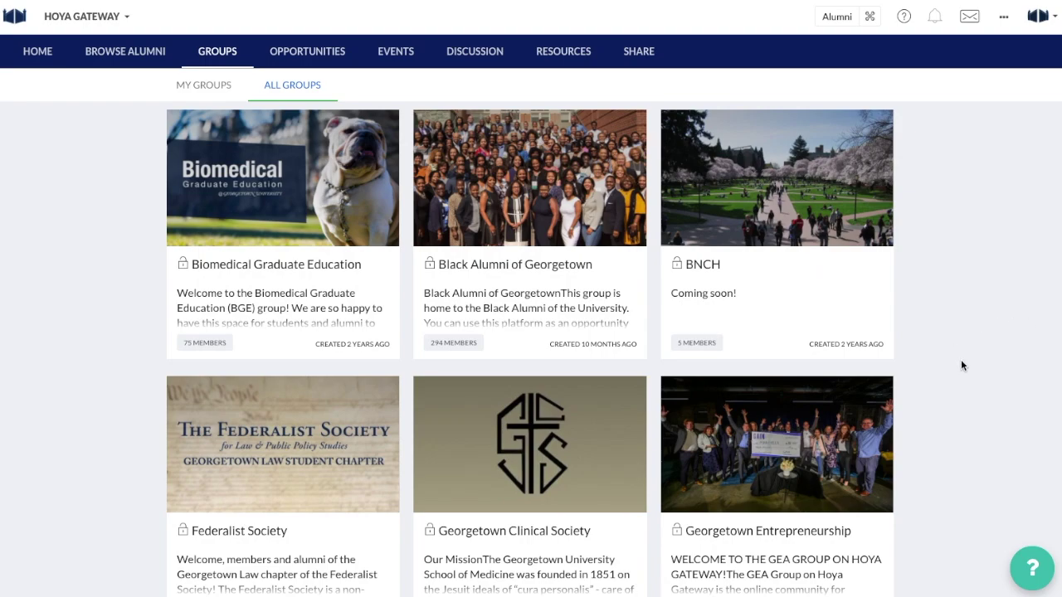
Step: Scroll down through all group cards, ending at Student Industry Ambassadors and The Hoya
{"action": "scroll", "coordinate": [961, 362], "scroll_direction": "down", "scroll_amount": 3}
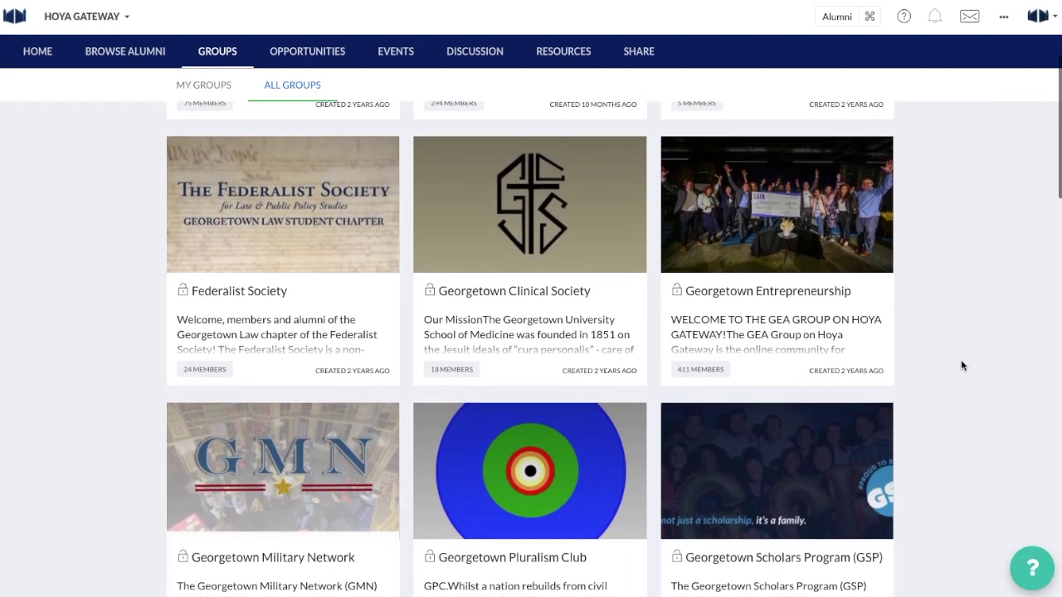
{"action": "scroll", "coordinate": [961, 364], "scroll_direction": "down", "scroll_amount": 1}
{"action": "scroll", "coordinate": [960, 365], "scroll_direction": "down", "scroll_amount": 2}
{"action": "scroll", "coordinate": [960, 365], "scroll_direction": "down", "scroll_amount": 3}
{"action": "scroll", "coordinate": [960, 365], "scroll_direction": "down", "scroll_amount": 1}
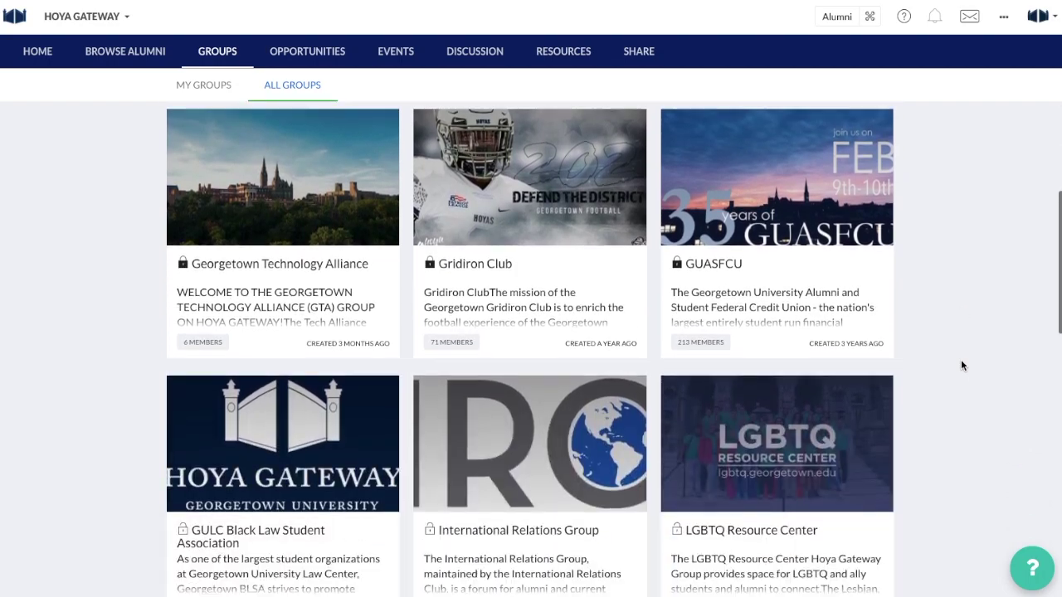
{"action": "scroll", "coordinate": [960, 365], "scroll_direction": "down", "scroll_amount": 4}
{"action": "scroll", "coordinate": [960, 365], "scroll_direction": "down", "scroll_amount": 1}
{"action": "scroll", "coordinate": [960, 365], "scroll_direction": "down", "scroll_amount": 4}
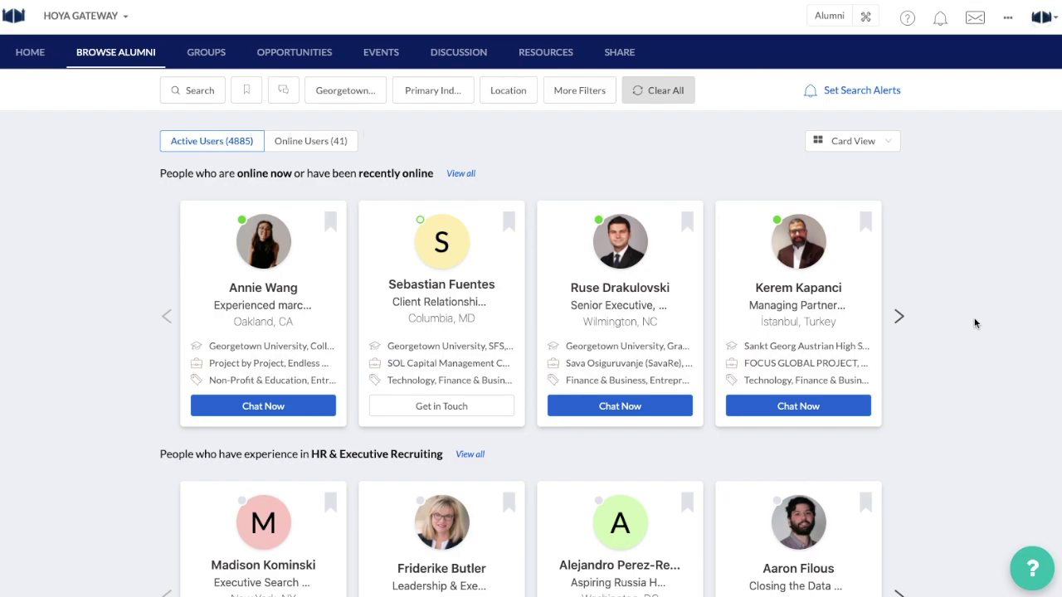
Step: Scroll through the recently online, shared-passion and government-experience alumni rows, then back up
{"action": "scroll", "coordinate": [975, 323], "scroll_direction": "down", "scroll_amount": 2}
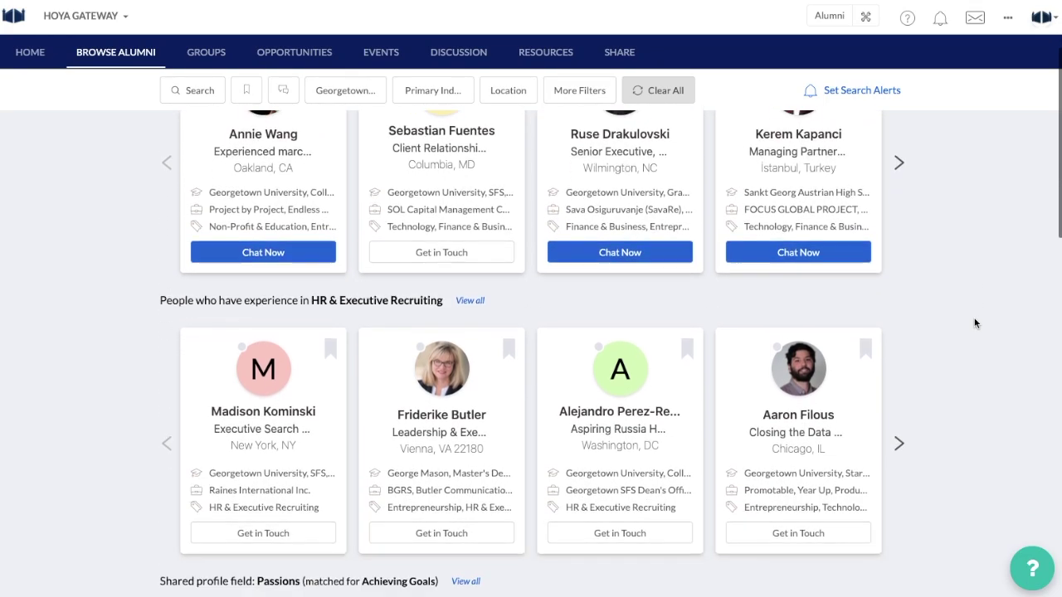
{"action": "scroll", "coordinate": [975, 323], "scroll_direction": "down", "scroll_amount": 2}
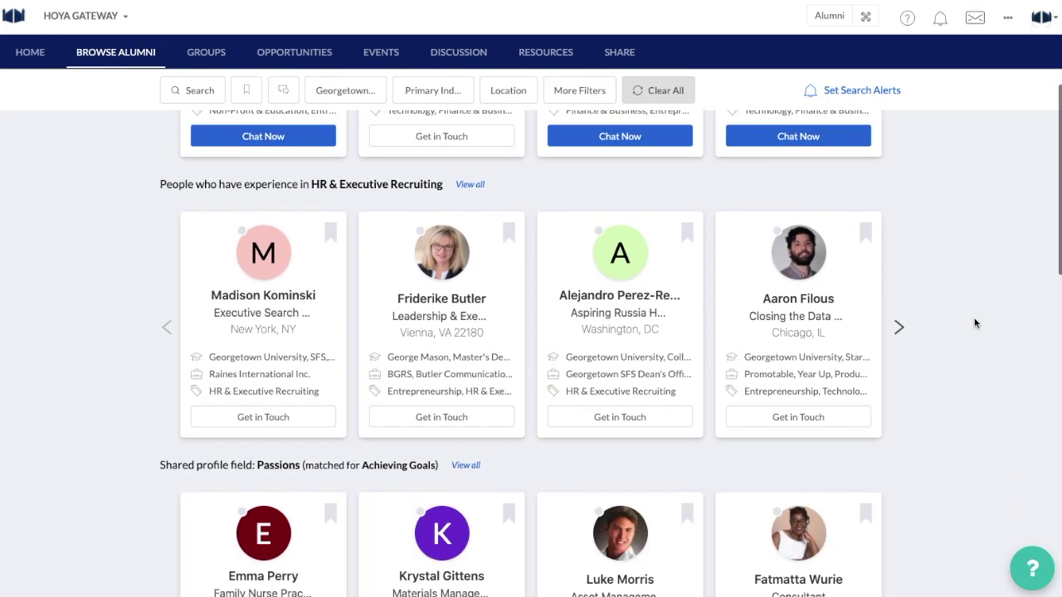
{"action": "scroll", "coordinate": [974, 323], "scroll_direction": "down", "scroll_amount": 2}
{"action": "scroll", "coordinate": [975, 323], "scroll_direction": "down", "scroll_amount": 2}
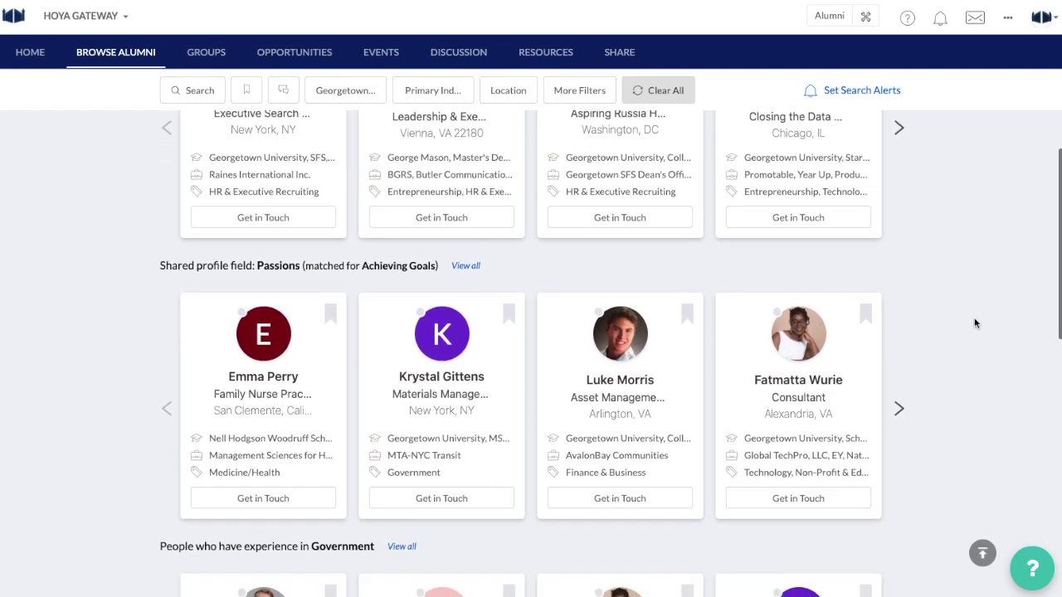
{"action": "scroll", "coordinate": [975, 323], "scroll_direction": "down", "scroll_amount": 1}
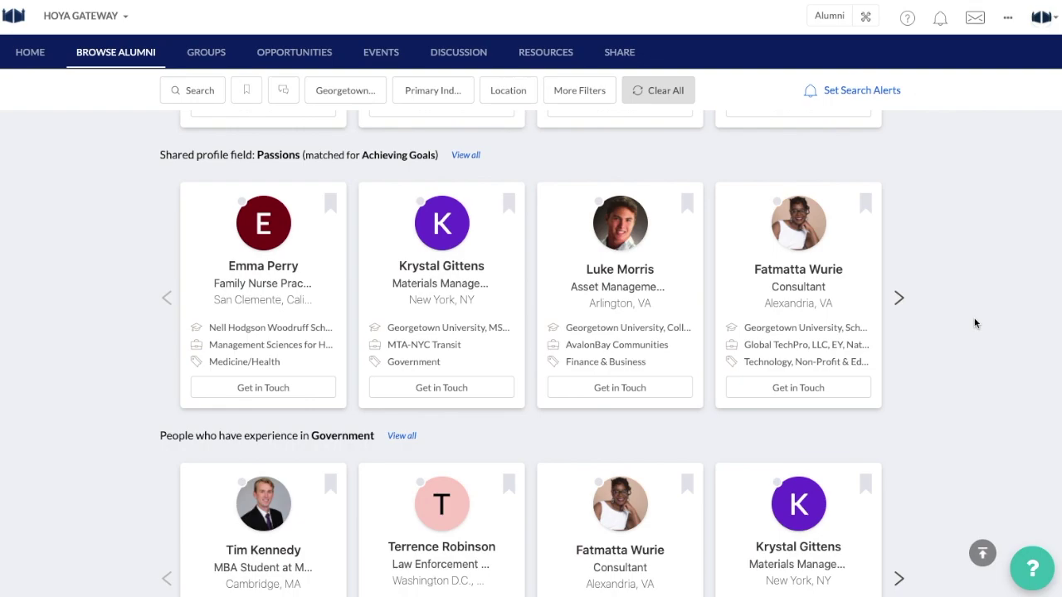
{"action": "scroll", "coordinate": [974, 323], "scroll_direction": "up", "scroll_amount": 10}
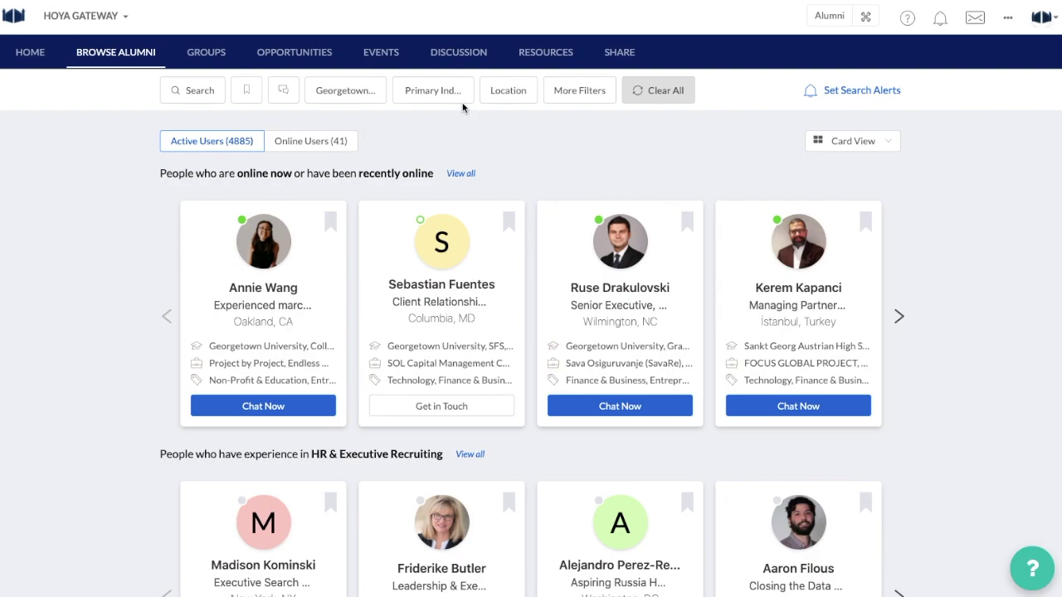
Step: Filter alumni to College degree holders in Finance & Business or Entertainment & Media
{"action": "left_click", "coordinate": [345, 91]}
{"action": "left_click", "coordinate": [346, 173]}
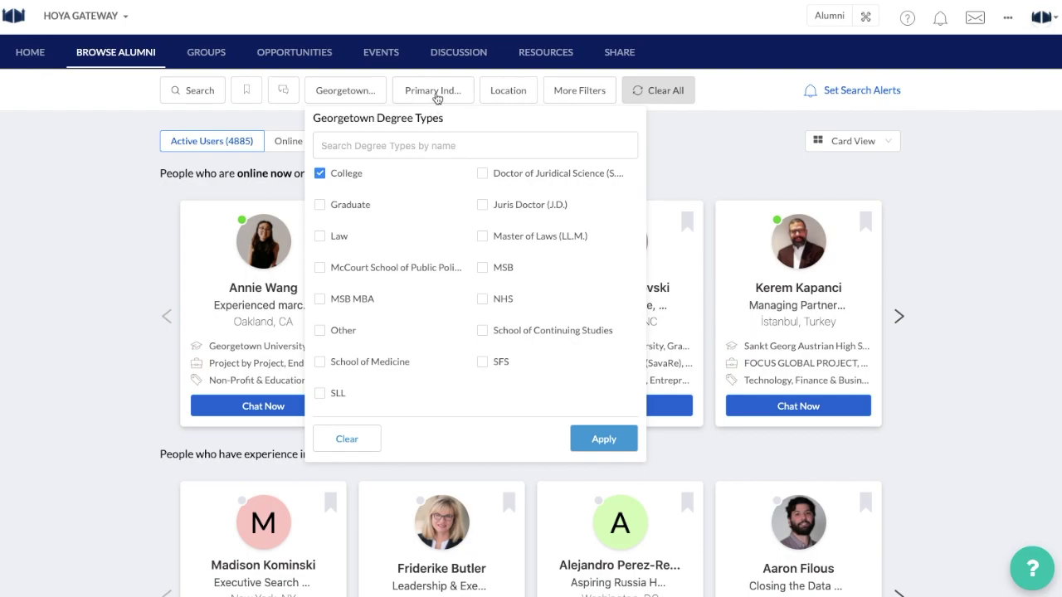
{"action": "left_click", "coordinate": [433, 93]}
{"action": "left_click", "coordinate": [406, 236]}
{"action": "left_click", "coordinate": [445, 210]}
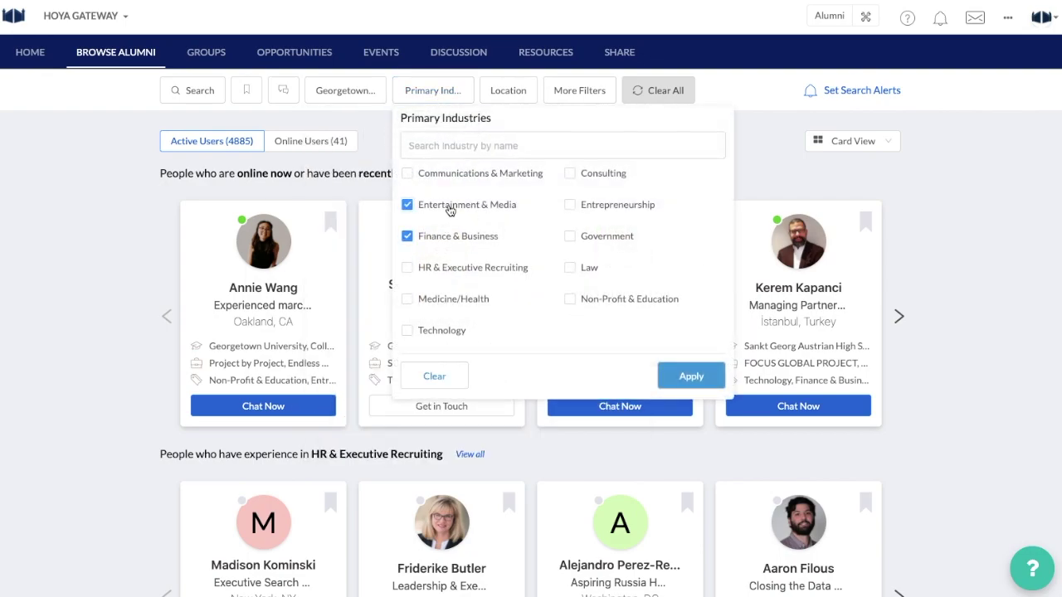
{"action": "left_click", "coordinate": [682, 385]}
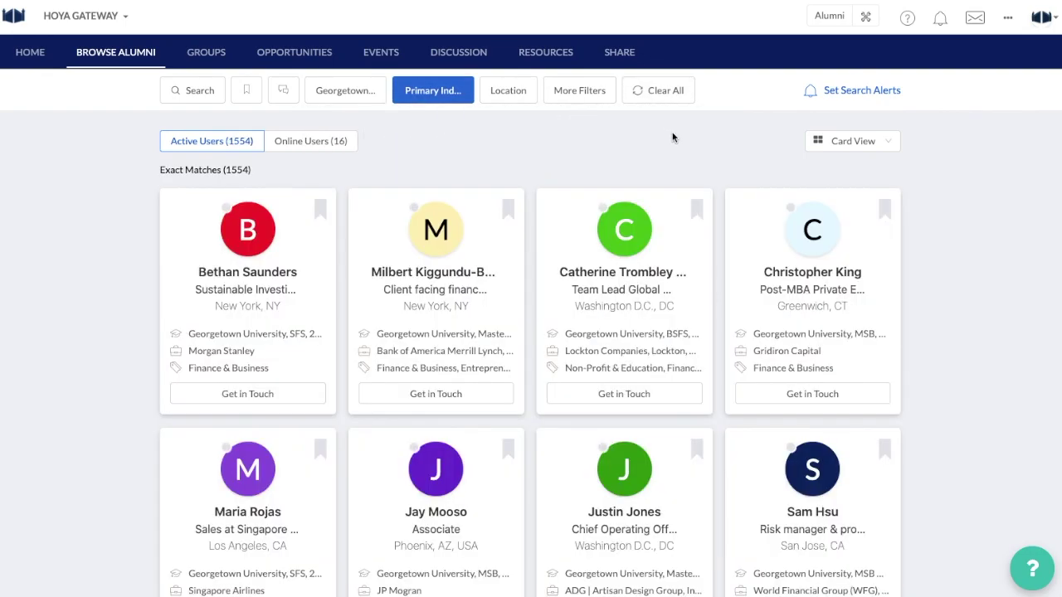
Step: Scroll through the 1,554 filtered alumni results
{"action": "scroll", "coordinate": [673, 136], "scroll_direction": "down", "scroll_amount": 3}
{"action": "scroll", "coordinate": [672, 137], "scroll_direction": "down", "scroll_amount": 2}
{"action": "scroll", "coordinate": [673, 136], "scroll_direction": "down", "scroll_amount": 3}
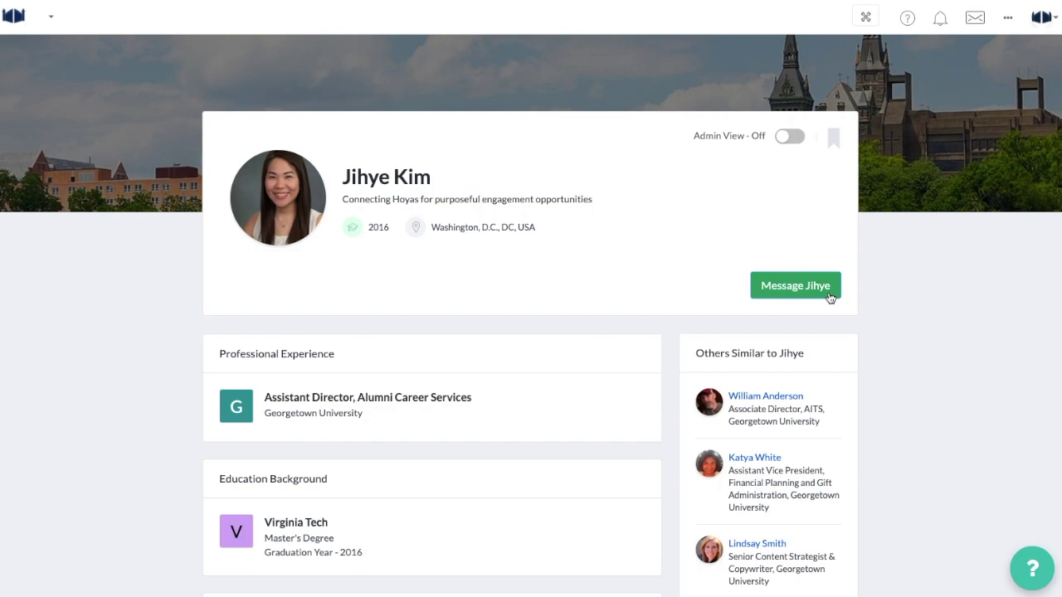
Step: Start a message to the alumna from her profile
{"action": "left_click", "coordinate": [830, 294]}
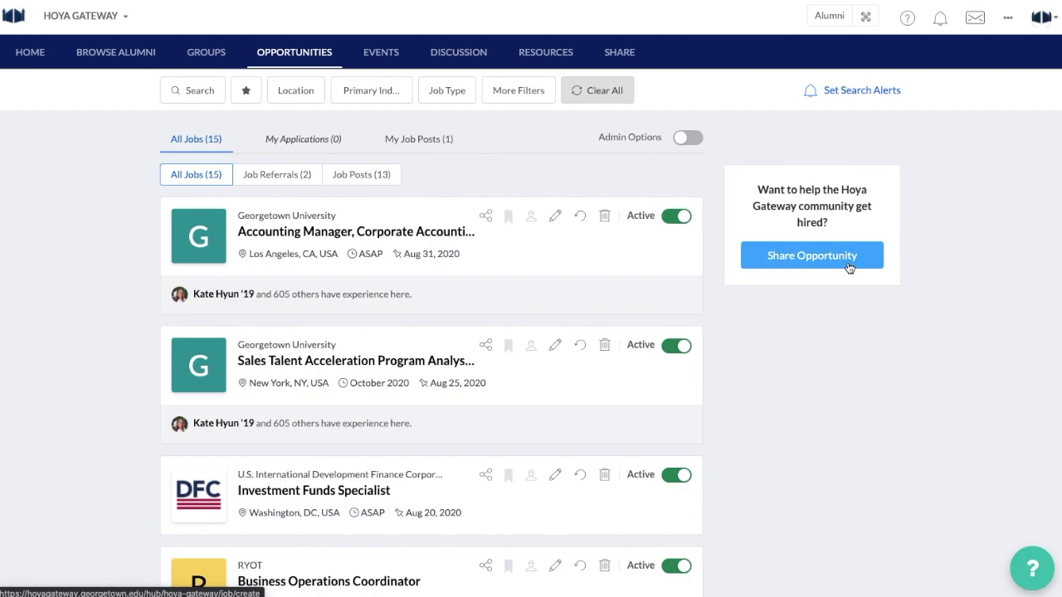
{"action": "scroll", "coordinate": [825, 338], "scroll_direction": "down", "scroll_amount": 2}
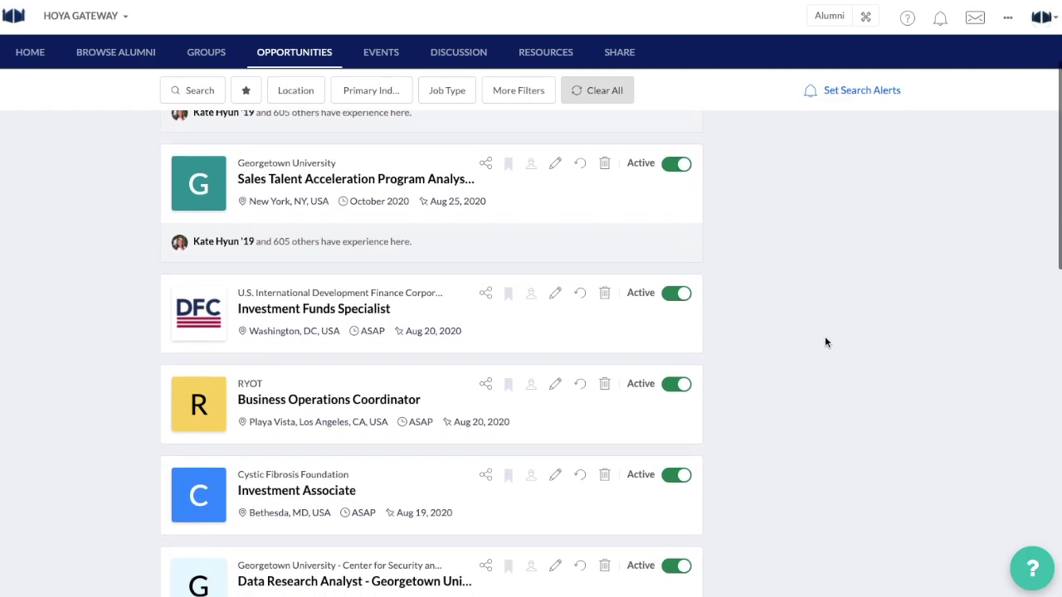
{"action": "scroll", "coordinate": [824, 341], "scroll_direction": "down", "scroll_amount": 1}
{"action": "scroll", "coordinate": [825, 342], "scroll_direction": "down", "scroll_amount": 2}
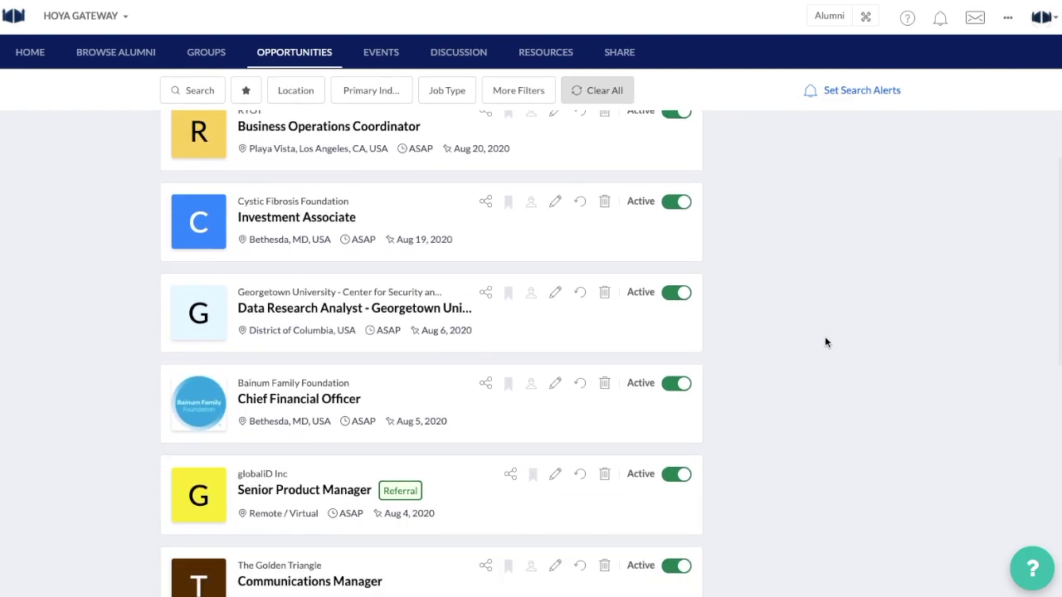
{"action": "scroll", "coordinate": [825, 341], "scroll_direction": "down", "scroll_amount": 2}
{"action": "scroll", "coordinate": [825, 342], "scroll_direction": "down", "scroll_amount": 2}
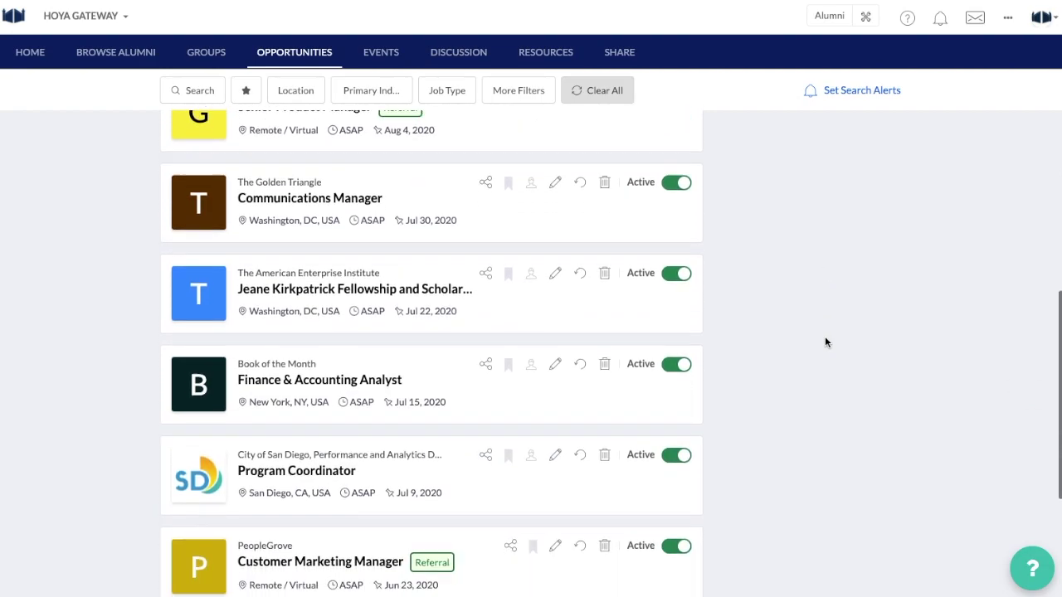